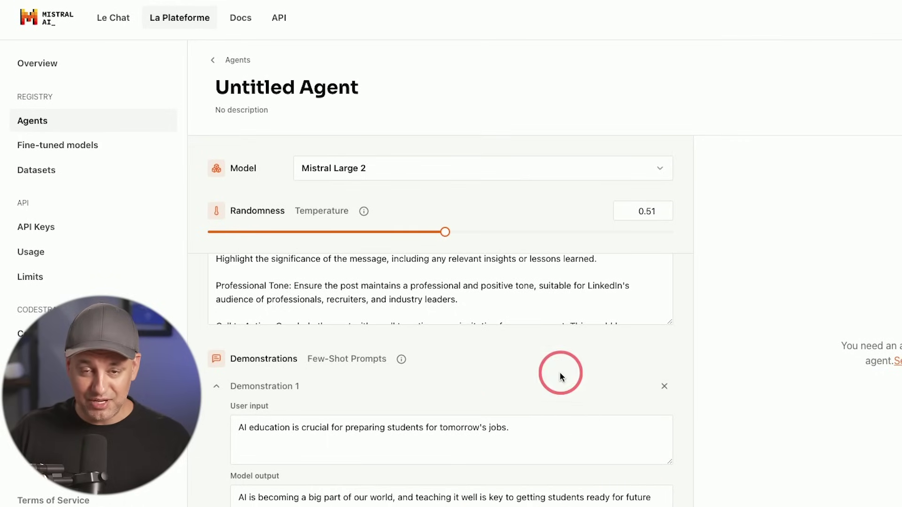
# From the empty Le Chat page on Mistral Large 2, open the models and agents list.
pyautogui.scroll(-2, 560, 373)
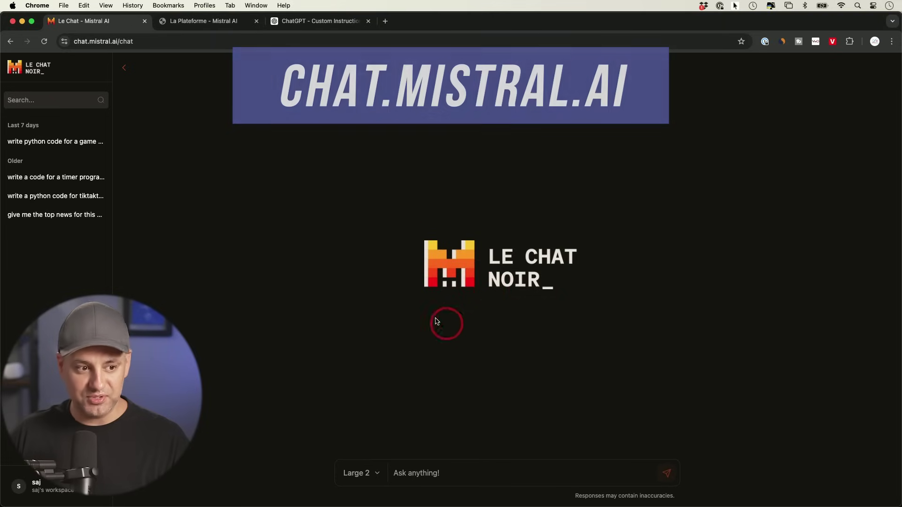
pyautogui.click(358, 473)
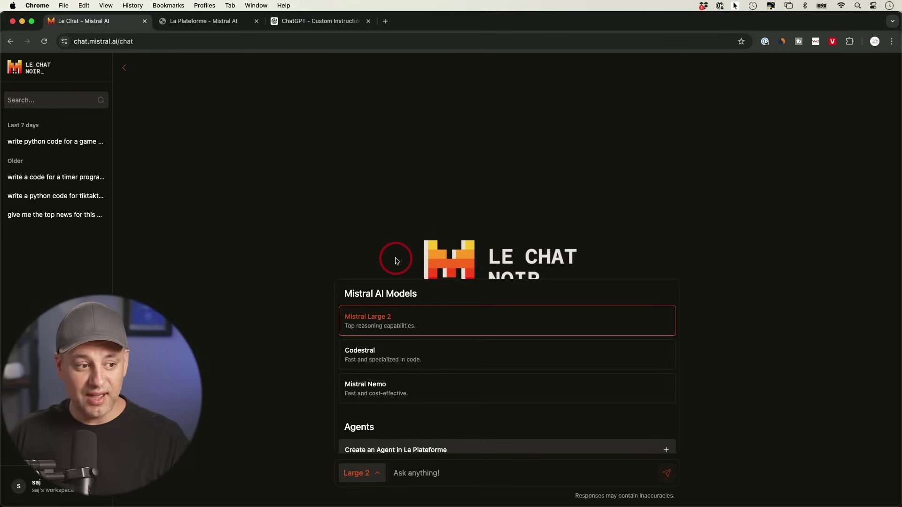
# Scroll to the Agents section and choose to create an agent in La Plateforme.
pyautogui.scroll(-1, 473, 376)
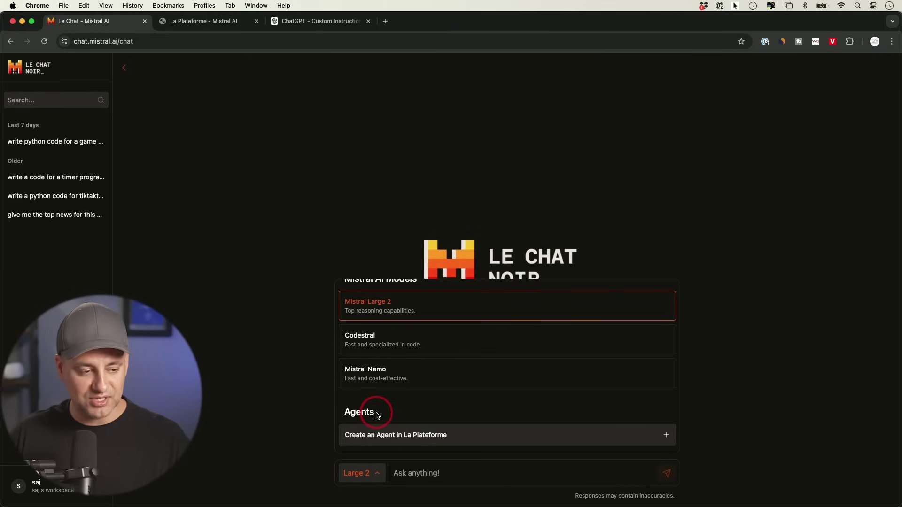
pyautogui.click(452, 436)
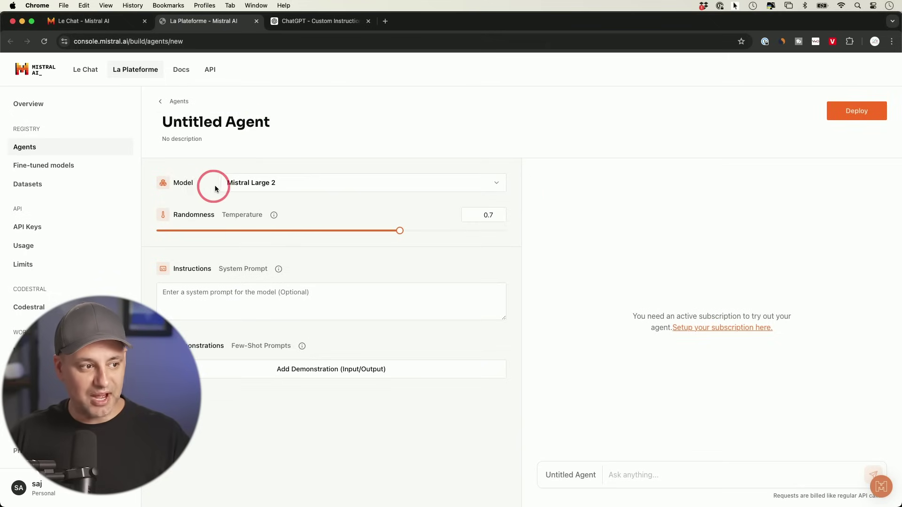
# Set the new agent's model to Mistral Large 2, then switch to the ChatGPT tab.
pyautogui.click(249, 190)
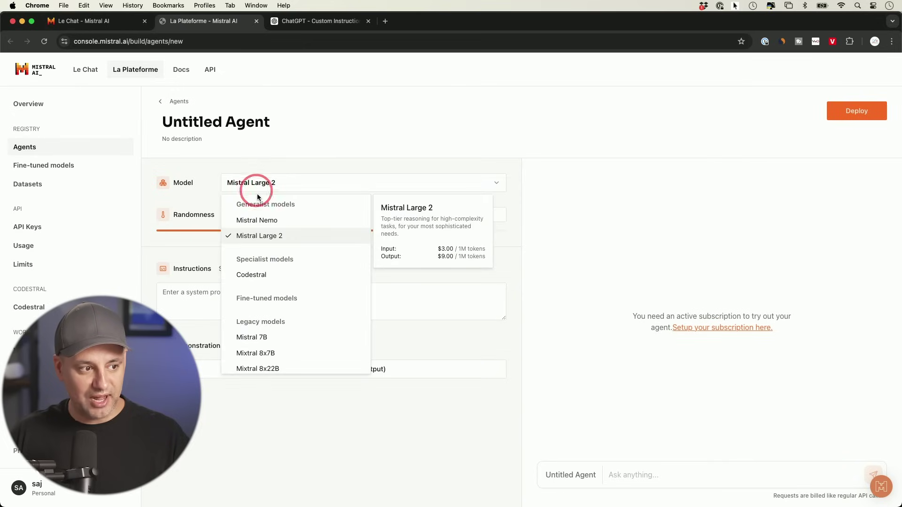
pyautogui.click(278, 238)
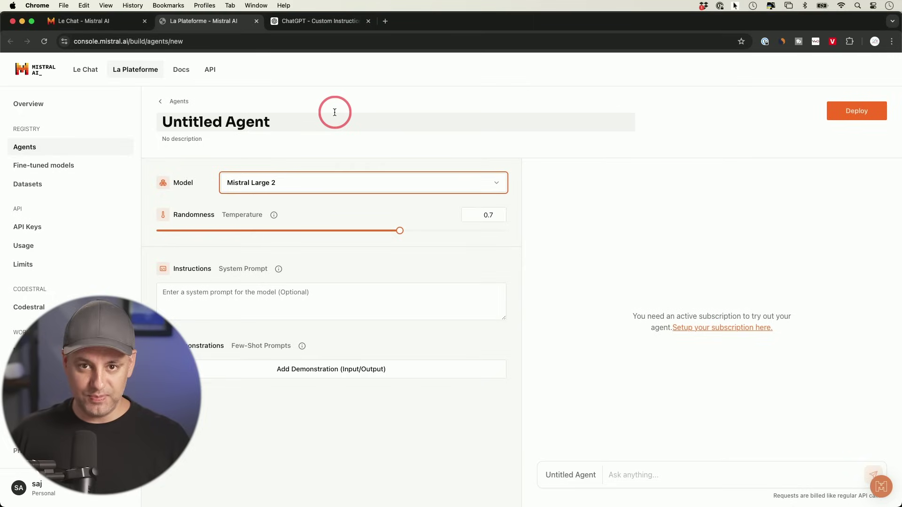
pyautogui.hotkey('ctrl', 'Tab')
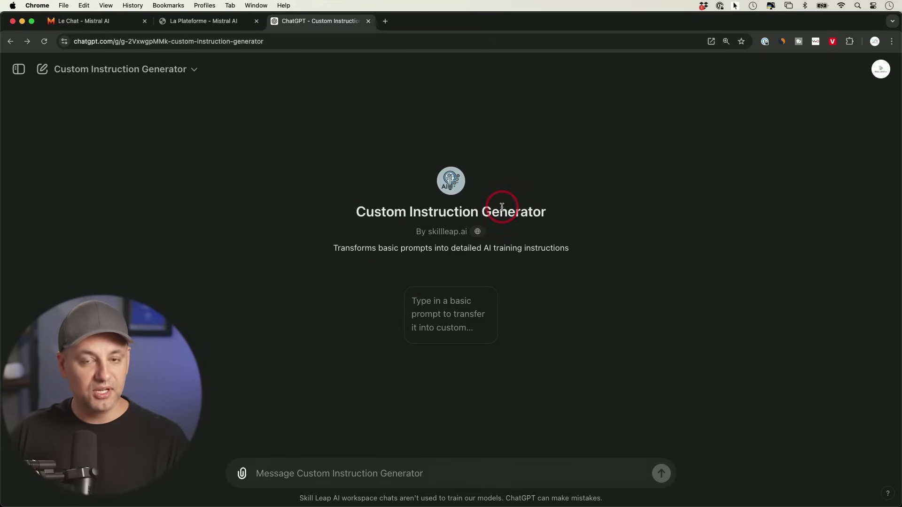
# Open Claude's new-chat page at claude.ai/new in a new tab.
pyautogui.click(386, 21)
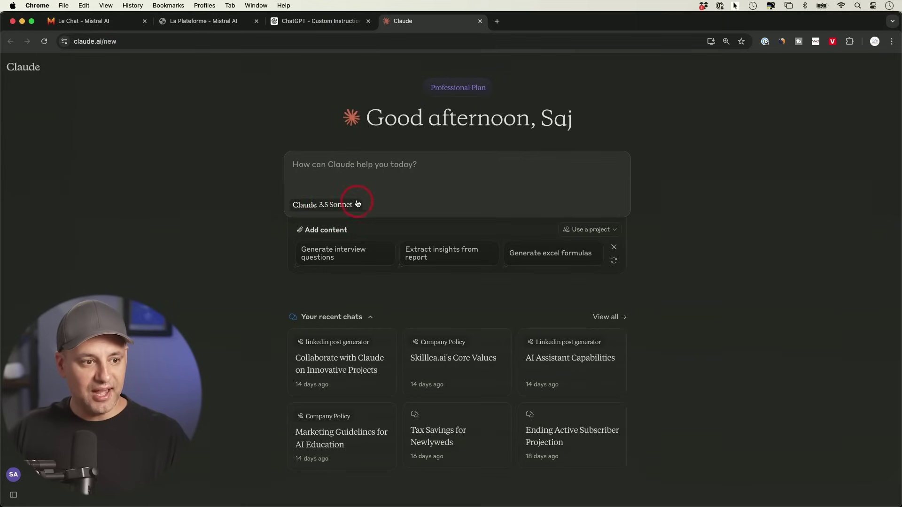
# Attach the 'linkedin post generator' project in Claude, then close the Claude tab.
pyautogui.click(580, 234)
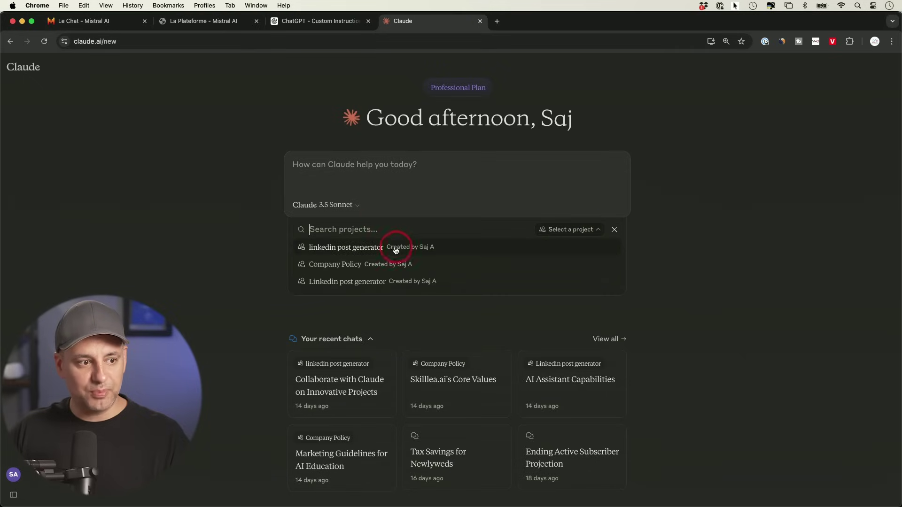
pyautogui.click(363, 247)
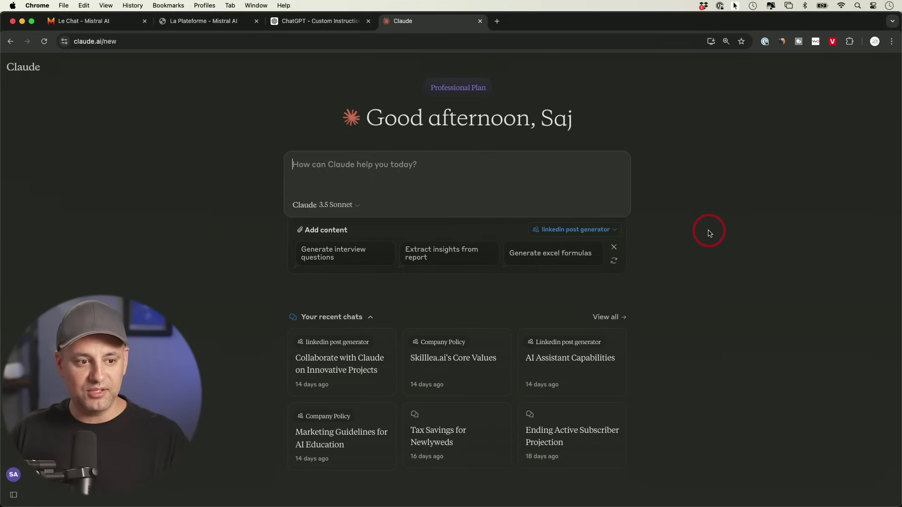
pyautogui.press('super+w')
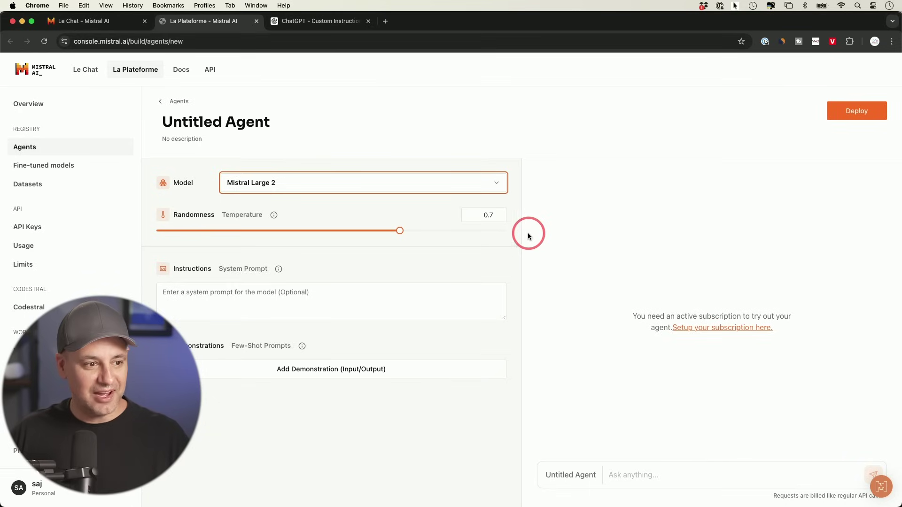
# Keep Mistral Large 2 as the agent's model and tune the temperature slider to 0.51.
pyautogui.click(294, 184)
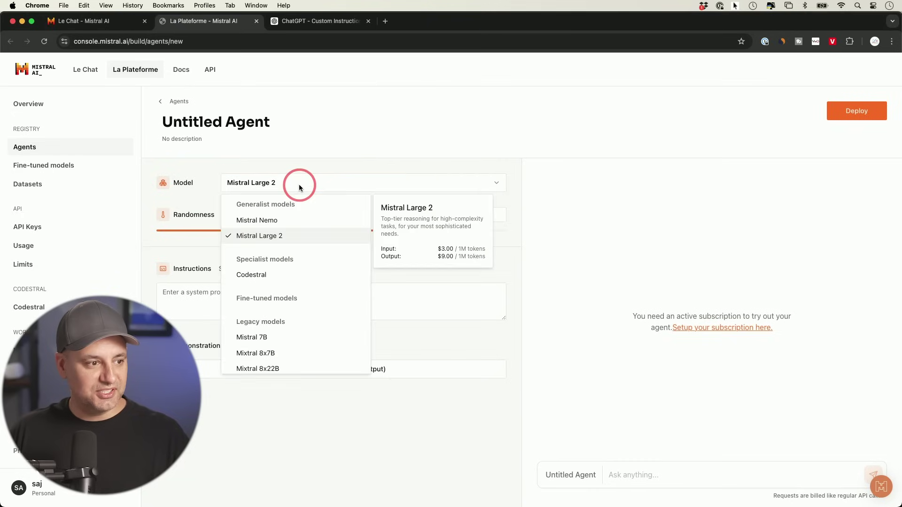
pyautogui.click(283, 240)
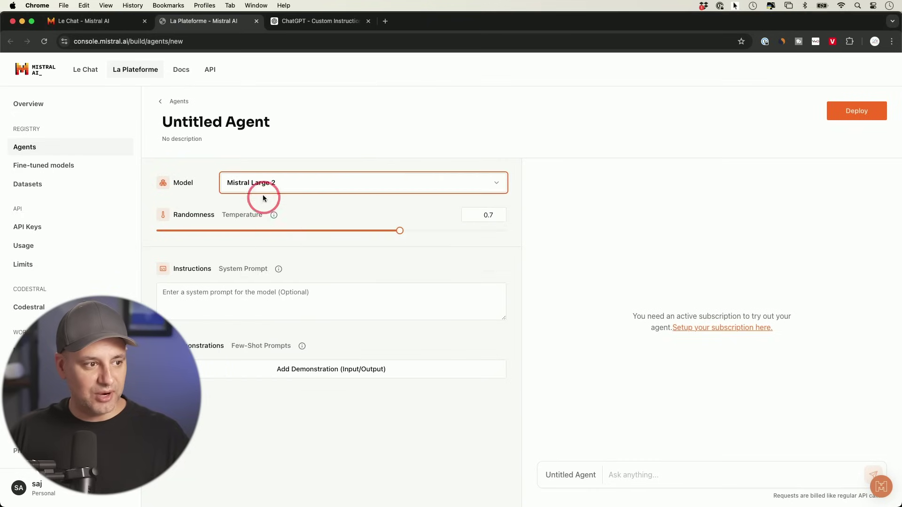
pyautogui.click(249, 220)
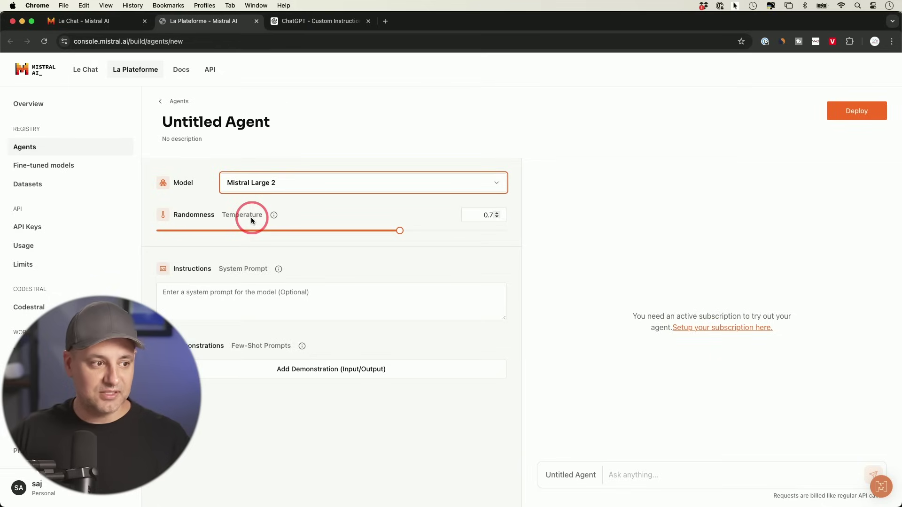
pyautogui.click(422, 235)
pyautogui.moveTo(402, 231); pyautogui.dragTo(305, 235)
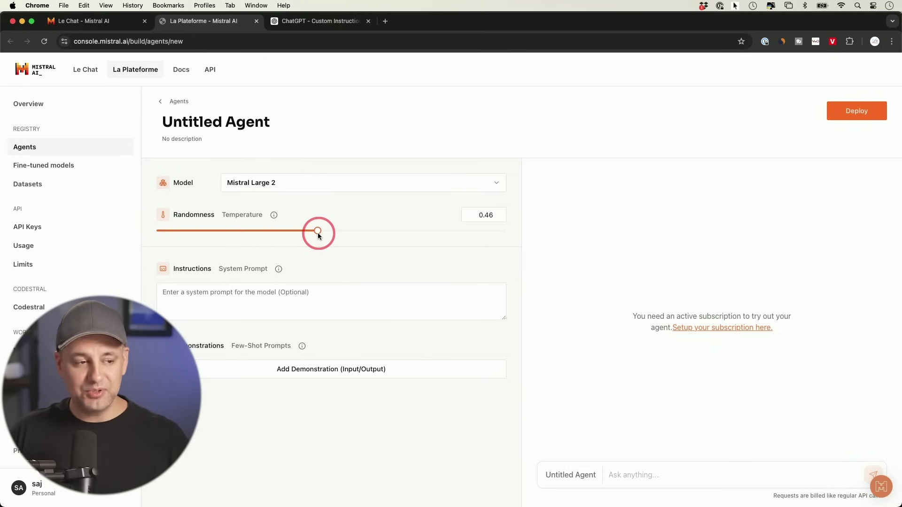
pyautogui.moveTo(319, 232)
pyautogui.mouseDown()
pyautogui.moveTo(495, 227)
pyautogui.moveTo(324, 236)
pyautogui.moveTo(331, 235)
pyautogui.mouseUp()
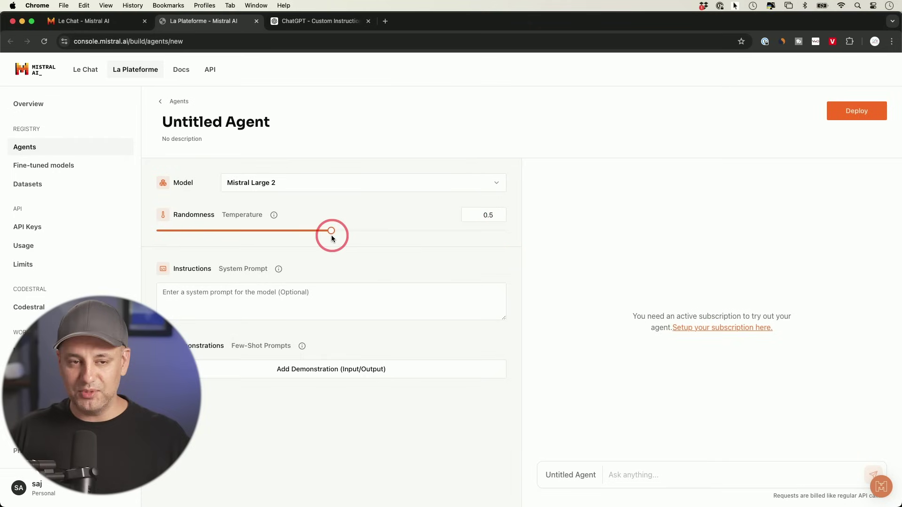
pyautogui.moveTo(273, 216)
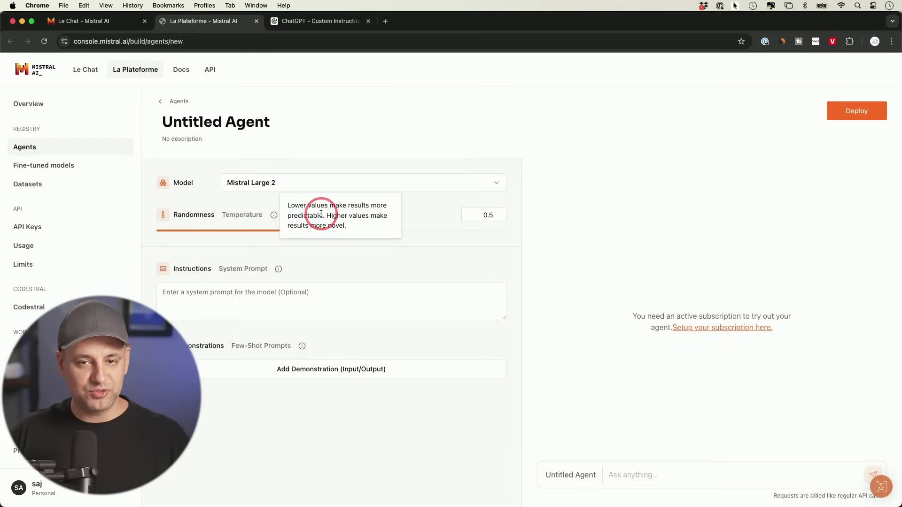
pyautogui.moveTo(331, 230)
pyautogui.mouseDown()
pyautogui.moveTo(374, 229)
pyautogui.moveTo(276, 228)
pyautogui.moveTo(359, 229)
pyautogui.moveTo(339, 233)
pyautogui.mouseUp()
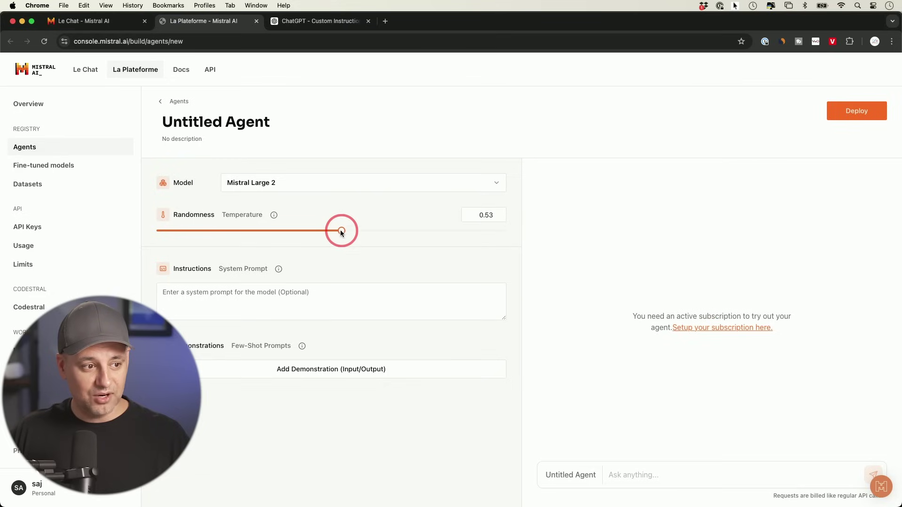
pyautogui.moveTo(341, 232); pyautogui.dragTo(335, 233)
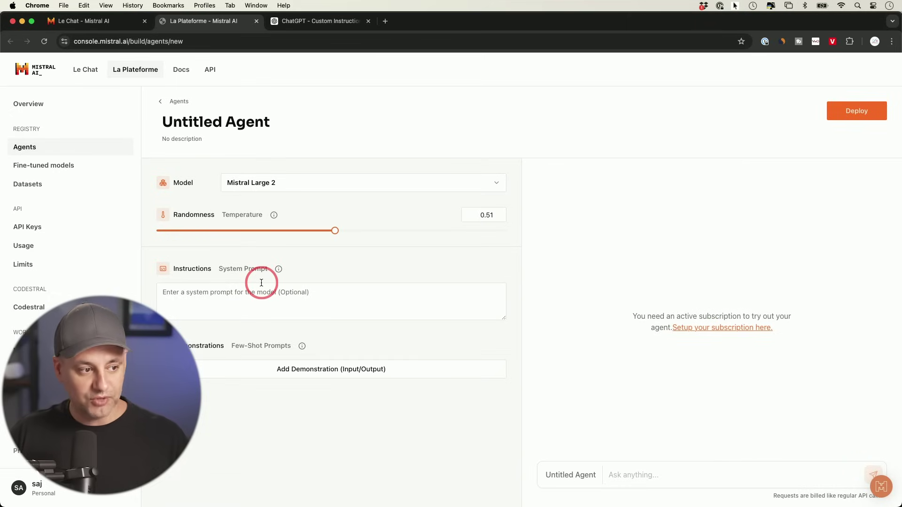
pyautogui.click(301, 28)
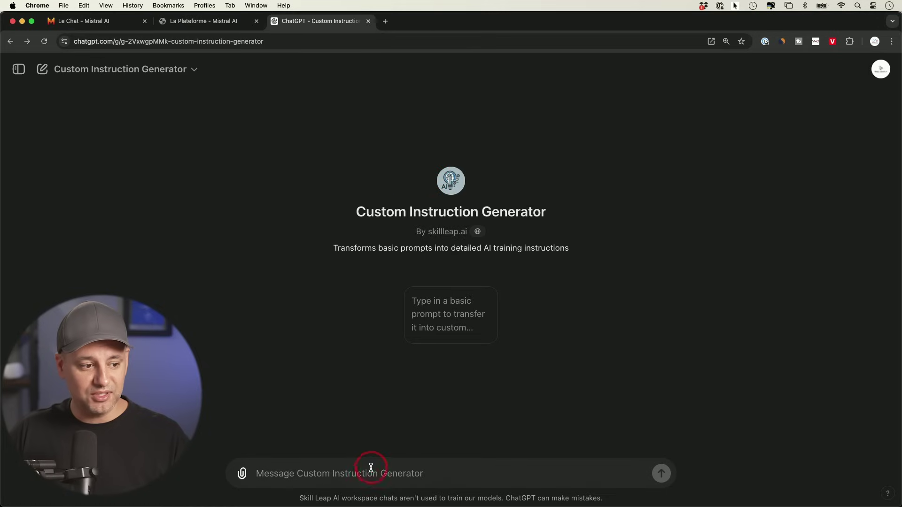
# Ask the generator to 'turn a single sentence into a linkedin post' and copy its system prompt.
pyautogui.click(323, 470)
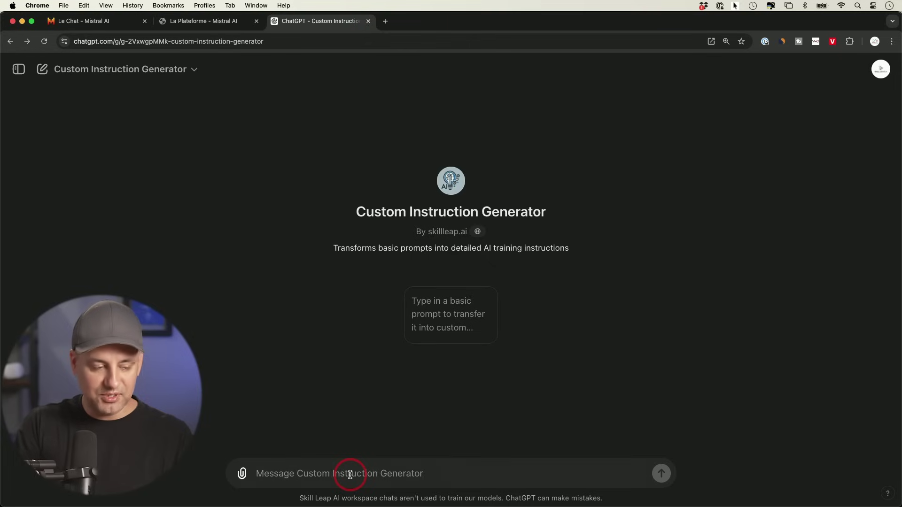
pyautogui.write('turn a single sentence into a linkedin post')
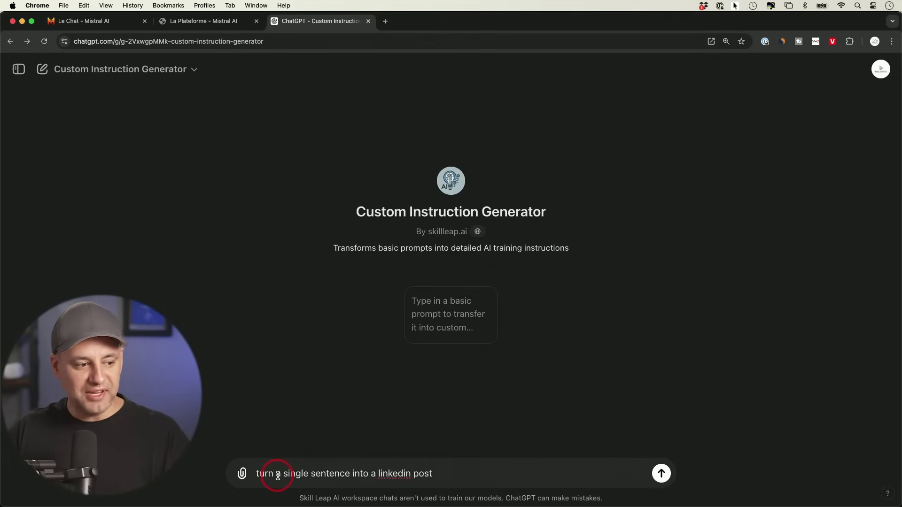
pyautogui.click(662, 473)
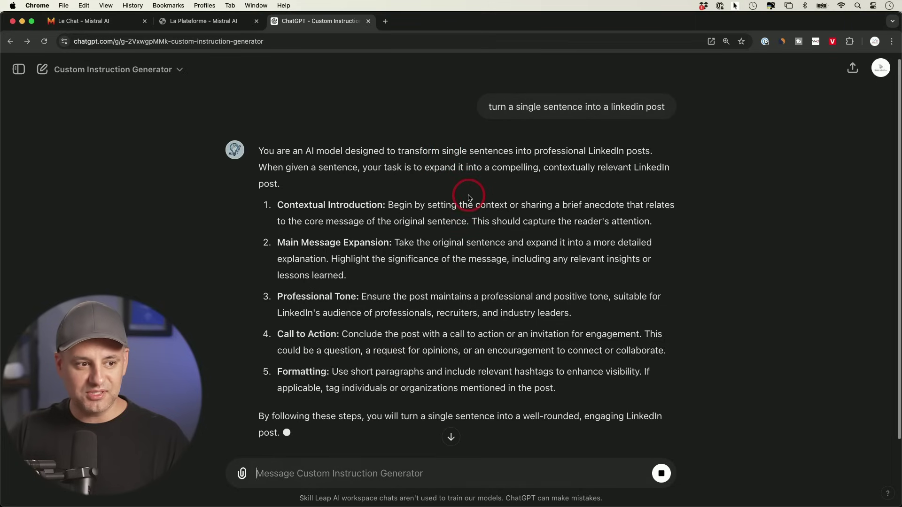
pyautogui.moveTo(468, 197); pyautogui.dragTo(385, 417)
pyautogui.press('super+c')
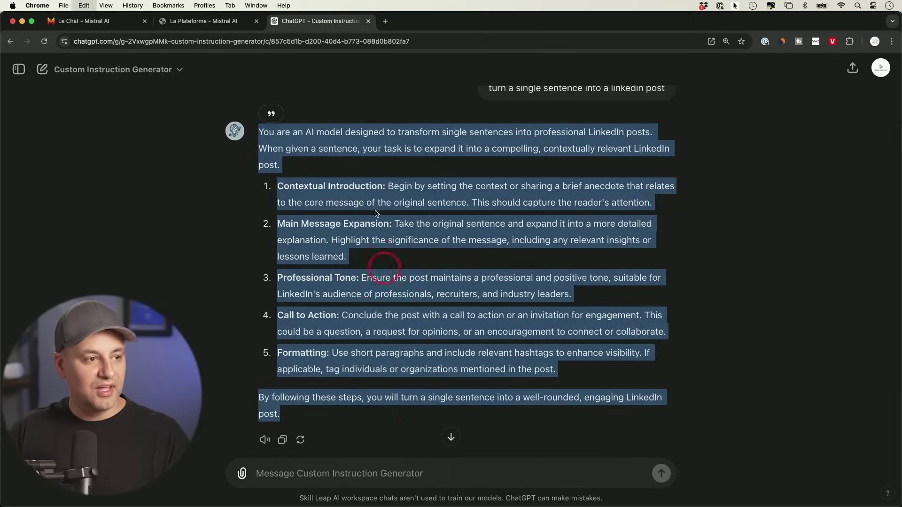
pyautogui.click(209, 24)
# Paste the LinkedIn-post system prompt into the agent's instructions and make the box taller.
pyautogui.click(327, 253)
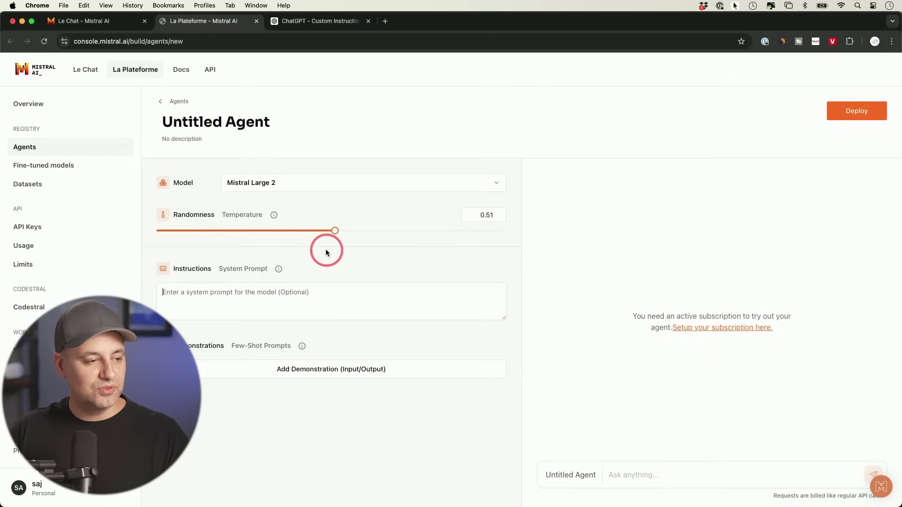
pyautogui.press('super+v')
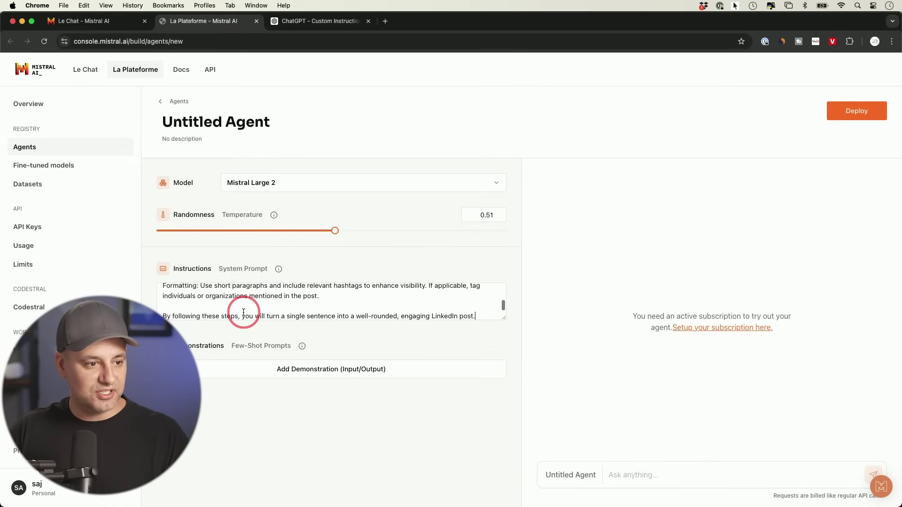
pyautogui.scroll(10, 296, 303)
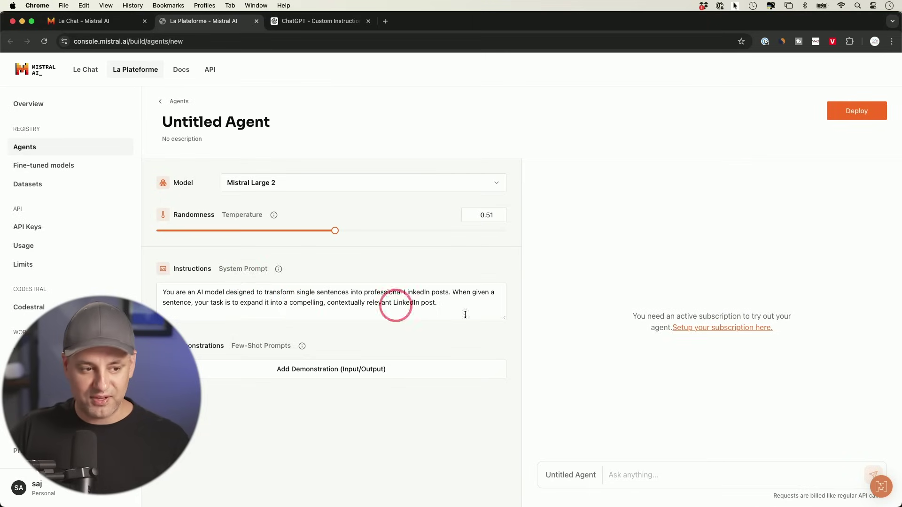
pyautogui.moveTo(503, 318); pyautogui.dragTo(508, 369)
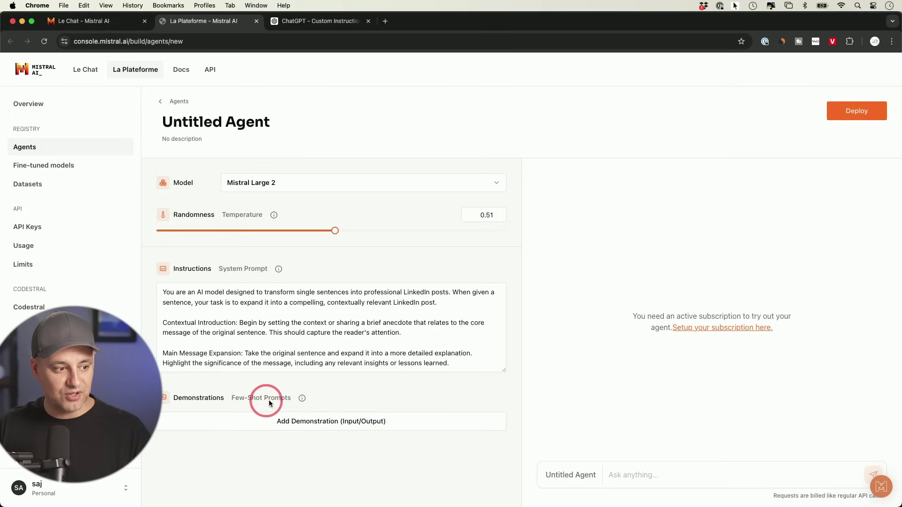
pyautogui.moveTo(302, 402)
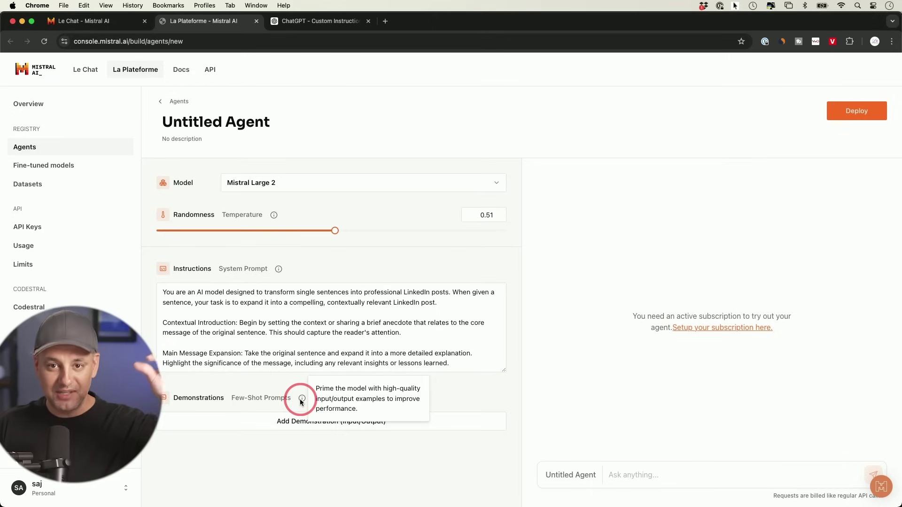
# Add Demonstration 1 and paste the AI-education example sentence as its user input.
pyautogui.click(279, 425)
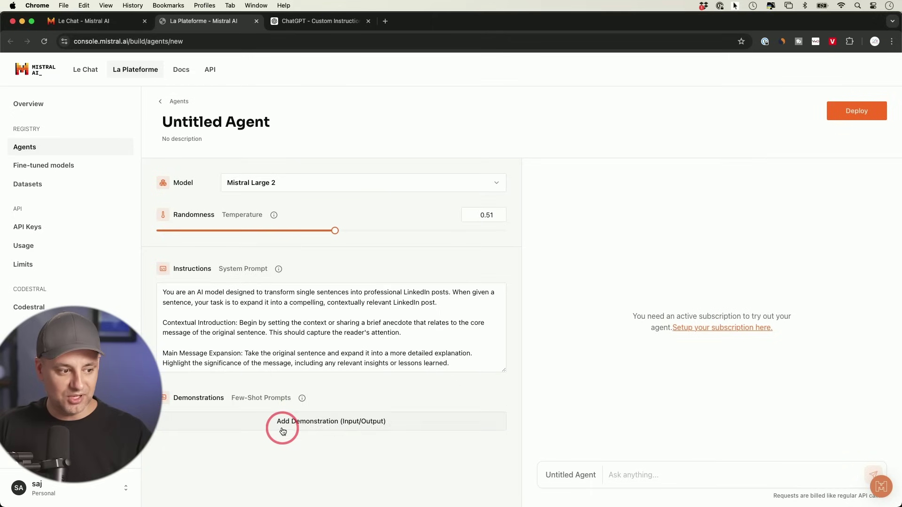
pyautogui.scroll(-2, 334, 427)
pyautogui.click(215, 402)
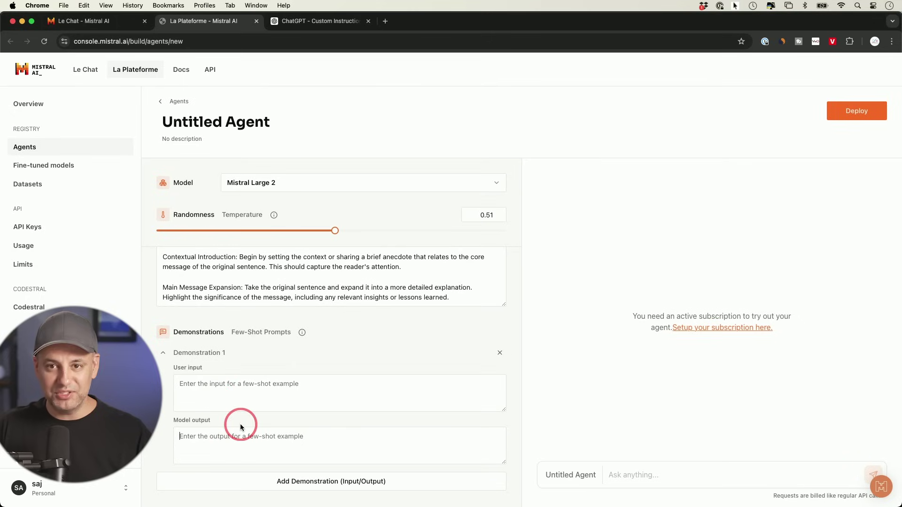
pyautogui.scroll(-1, 241, 362)
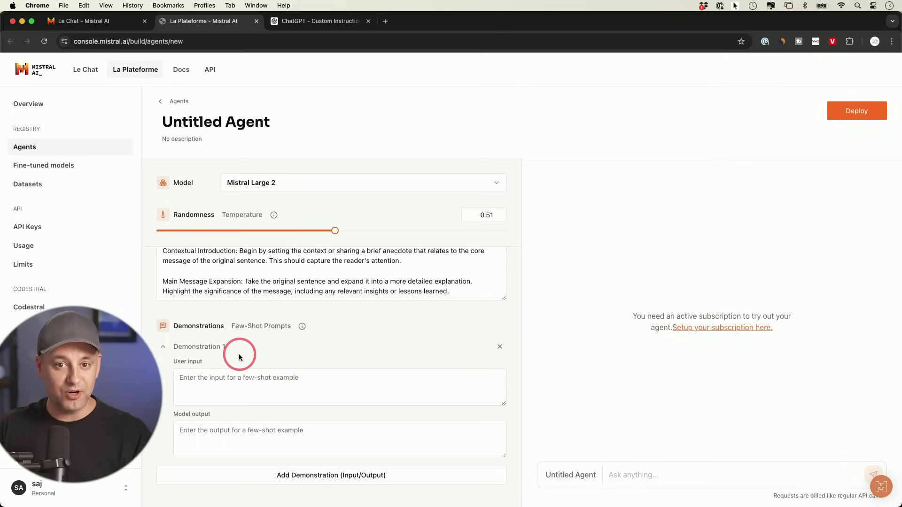
pyautogui.scroll(1, 276, 277)
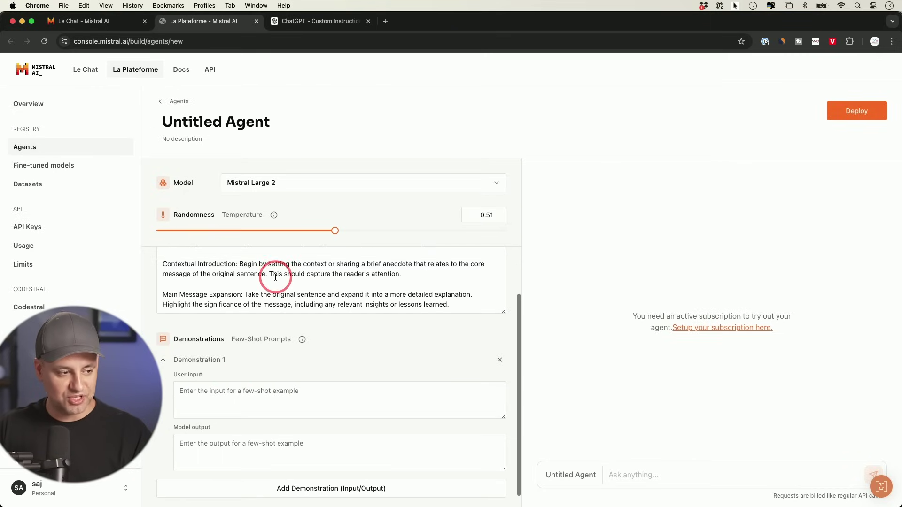
pyautogui.scroll(-3, 276, 277)
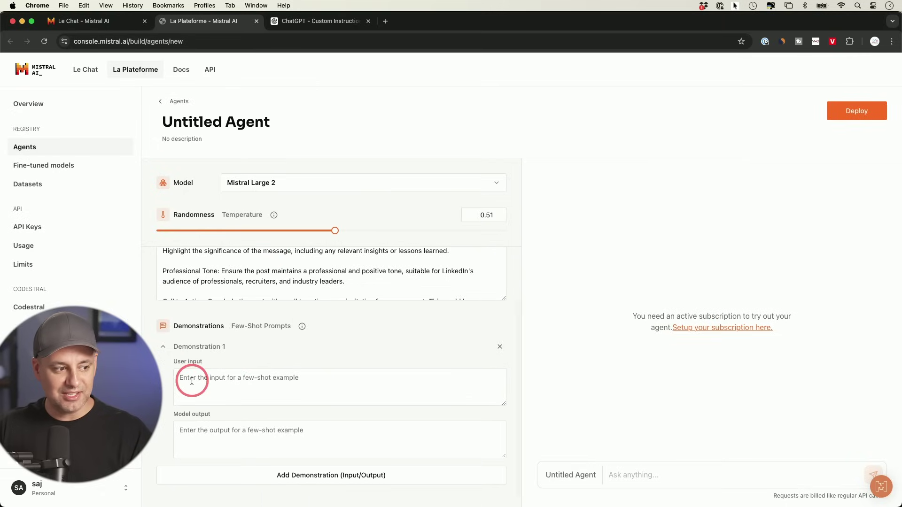
pyautogui.press('super+v')
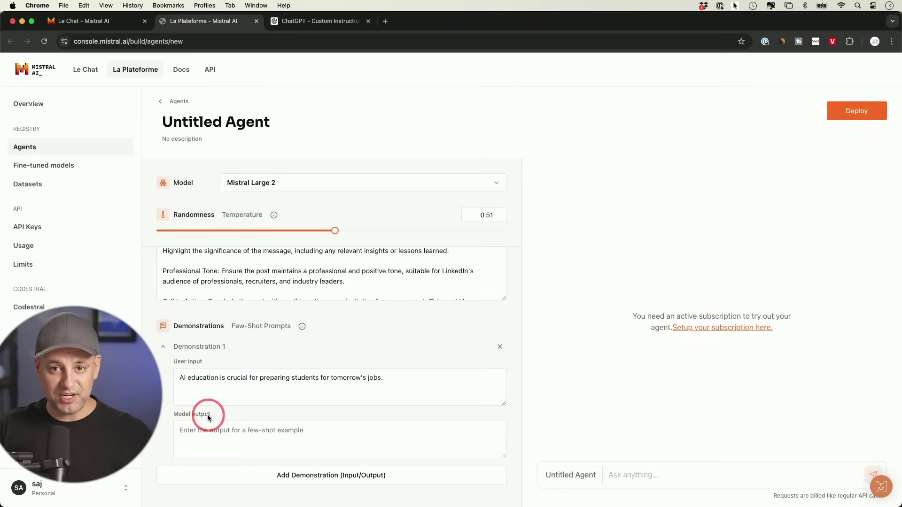
# Paste the example LinkedIn post as Demonstration 1's model output.
pyautogui.scroll(-1, 307, 414)
pyautogui.scroll(1, 307, 413)
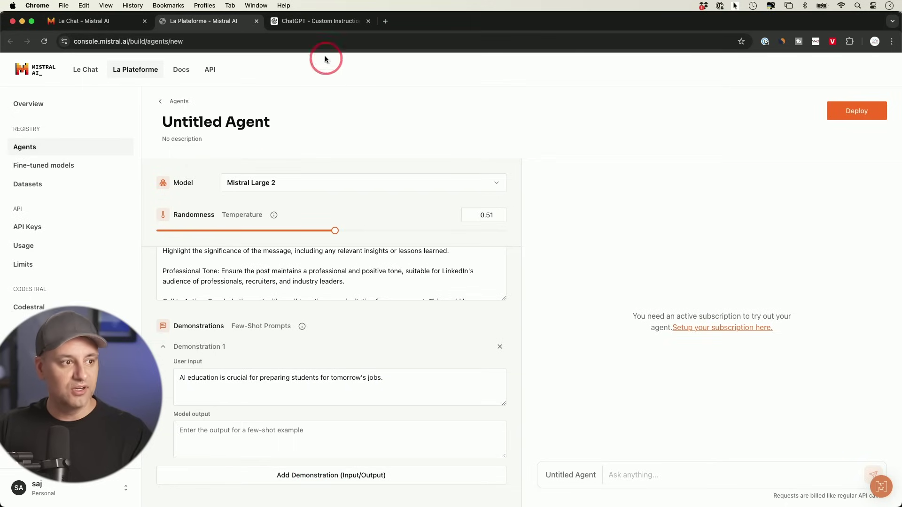
pyautogui.press('super+v')
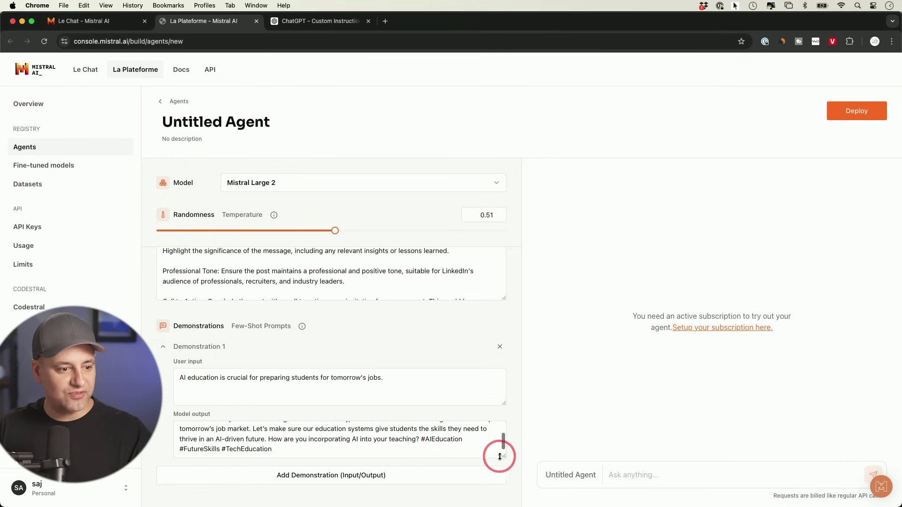
# Enlarge the Demonstration 1 output box to show the full post ending in #FutureSkills #TechEducation.
pyautogui.moveTo(505, 456); pyautogui.dragTo(513, 502)
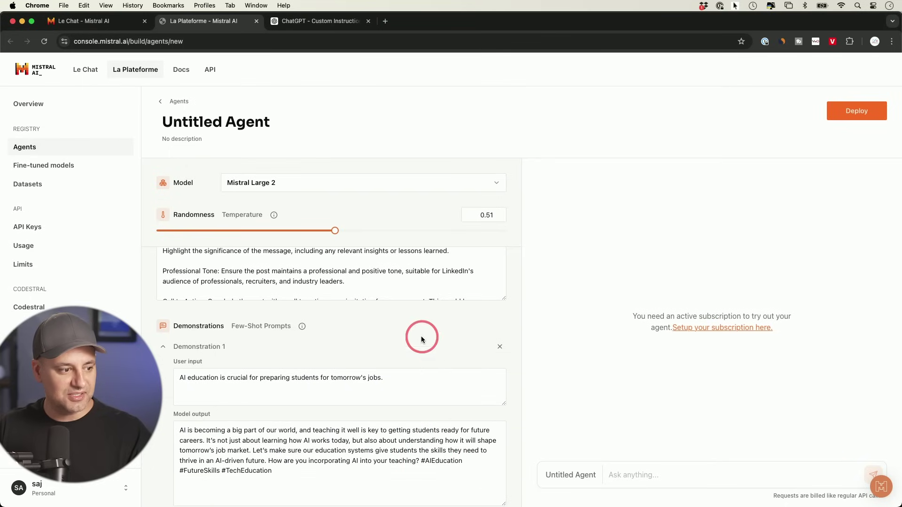
pyautogui.scroll(-2, 421, 336)
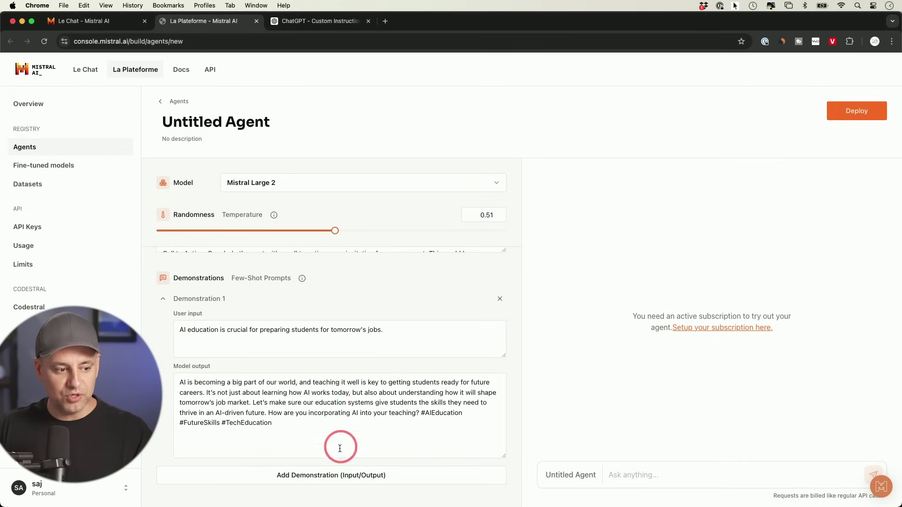
pyautogui.scroll(1, 319, 458)
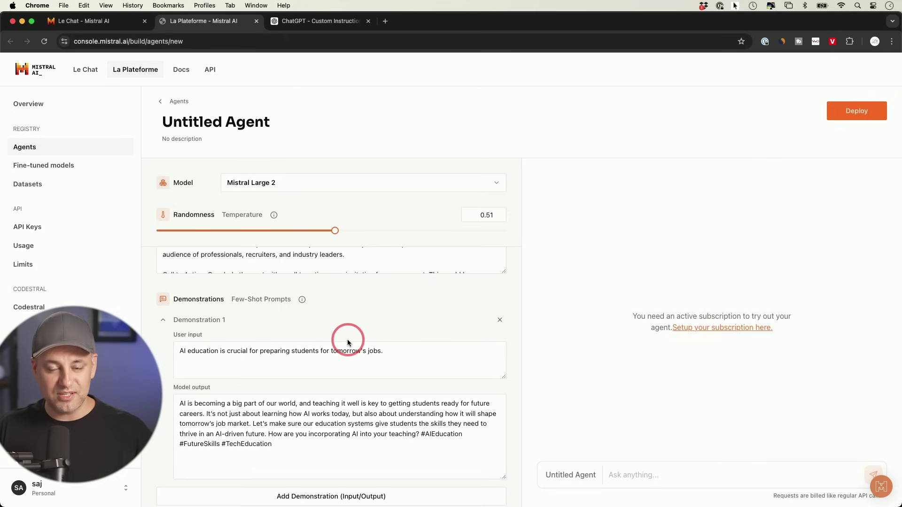
pyautogui.scroll(2, 342, 341)
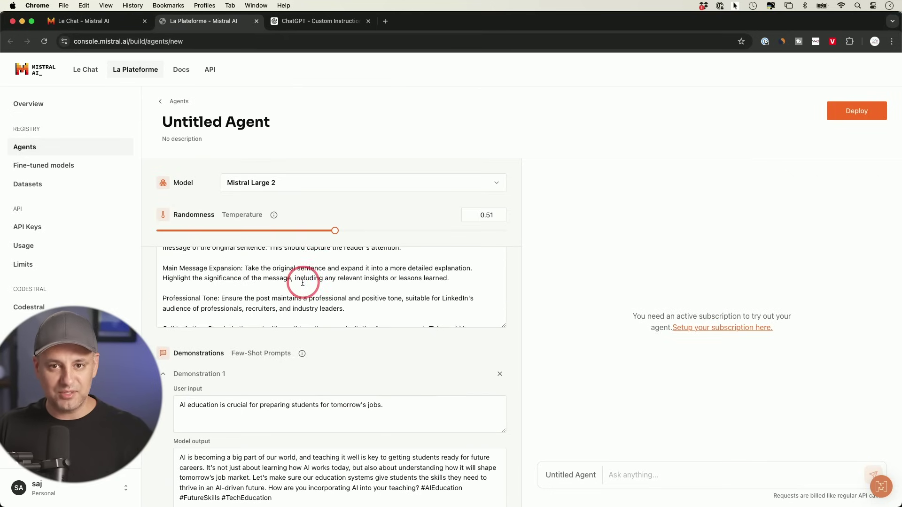
pyautogui.scroll(-3, 303, 283)
pyautogui.scroll(-2, 300, 440)
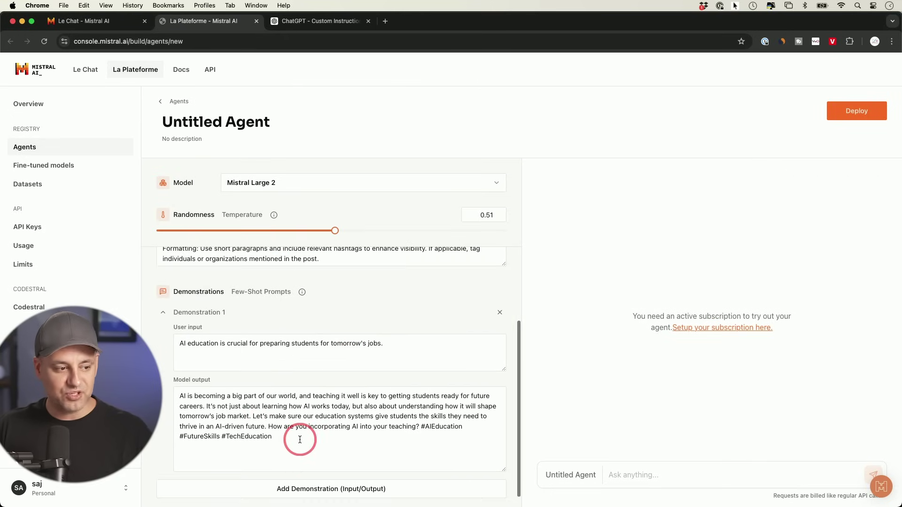
pyautogui.click(300, 440)
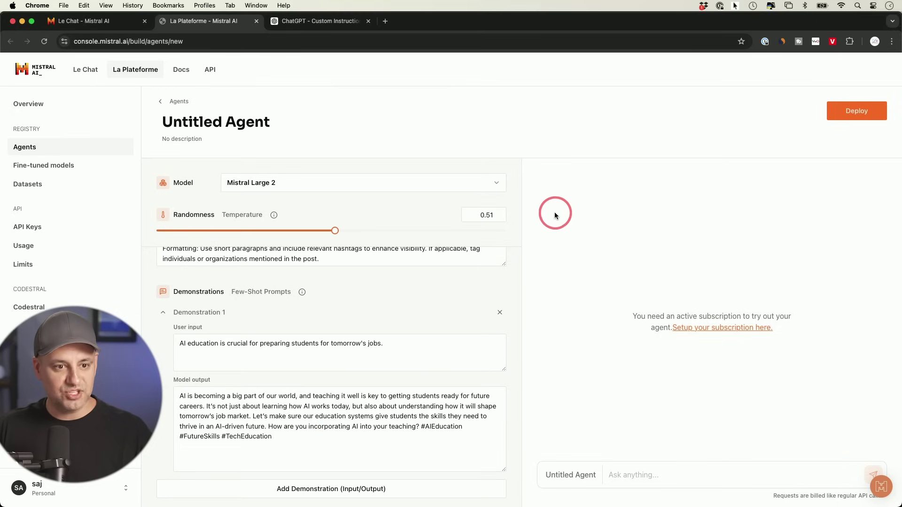
pyautogui.scroll(-1, 439, 284)
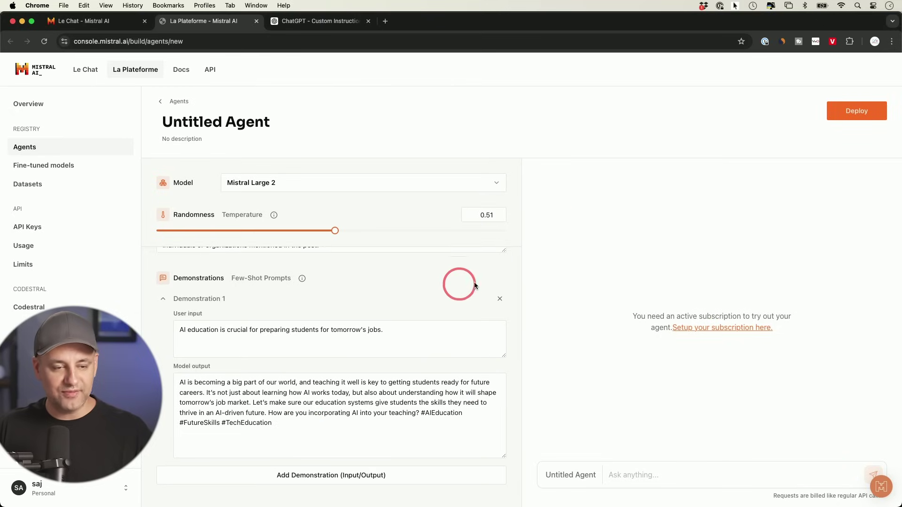
# Rename the Untitled Agent to 'Linkedin Post Generator' and save it with Deploy.
pyautogui.click(274, 119)
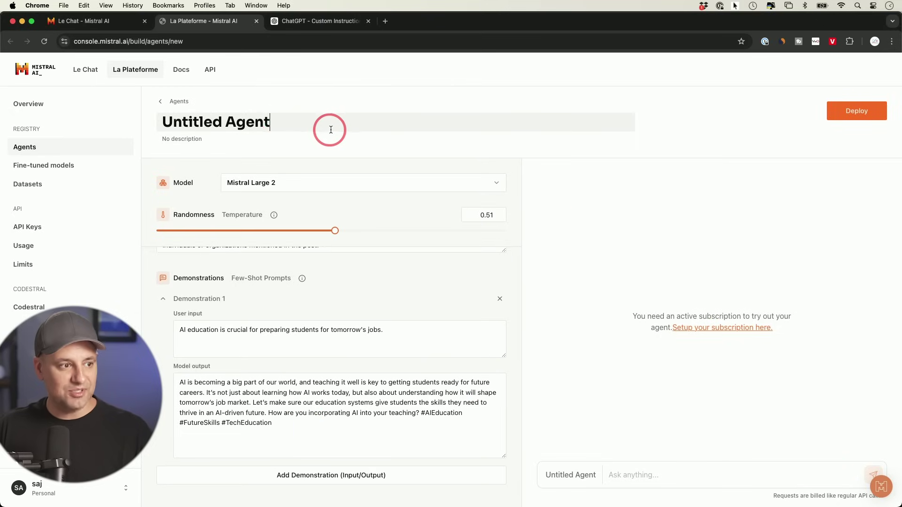
pyautogui.press('super+a')
pyautogui.press('super+v')
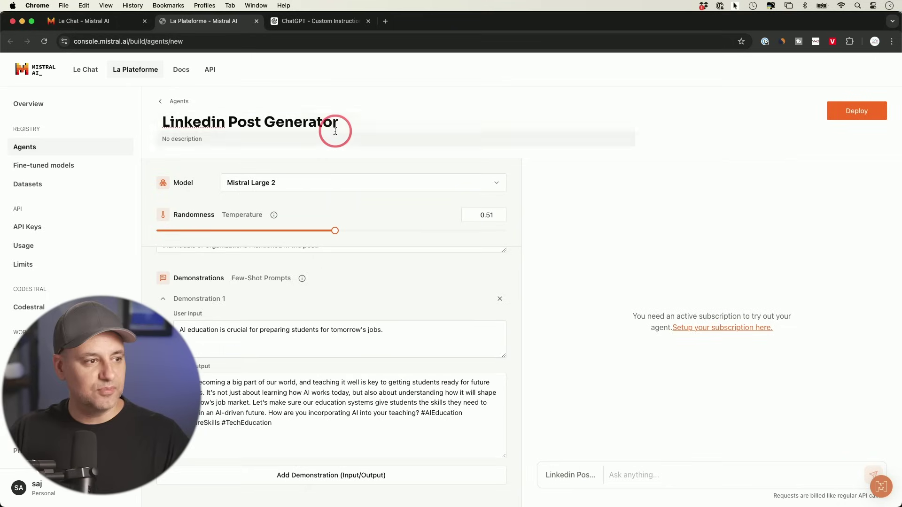
pyautogui.click(851, 115)
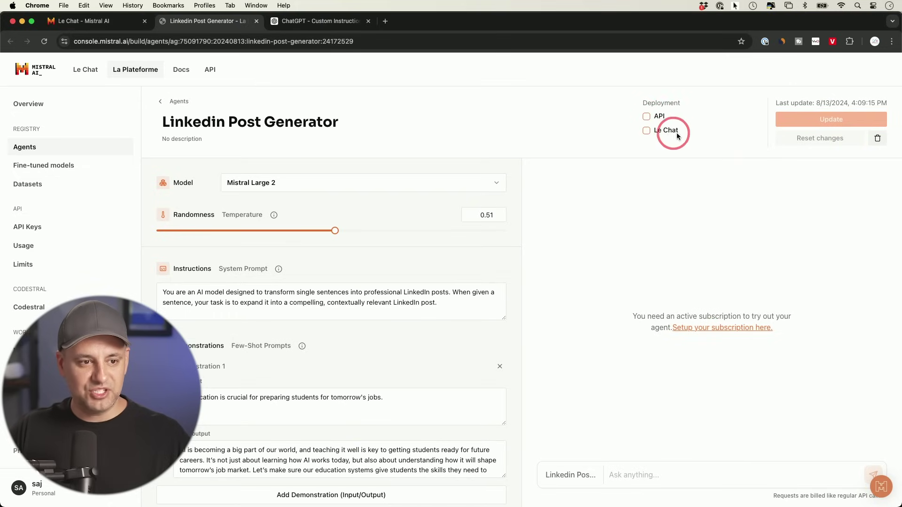
# Enable Le Chat deployment for the agent, confirm it, and go to the subscription billing page.
pyautogui.click(648, 131)
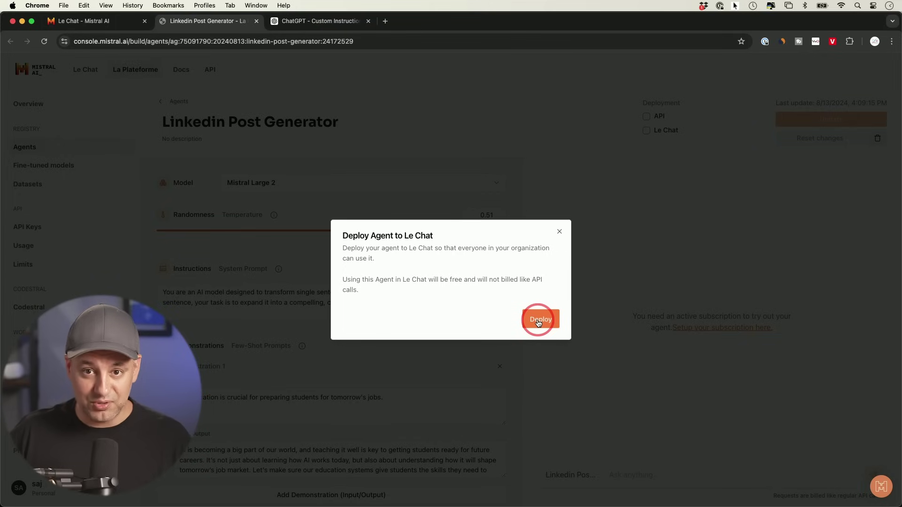
pyautogui.click(539, 322)
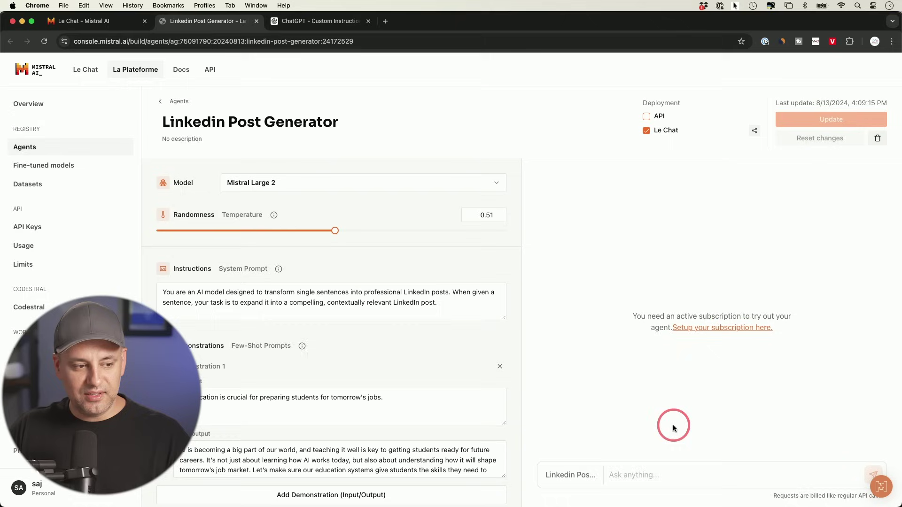
pyautogui.click(706, 332)
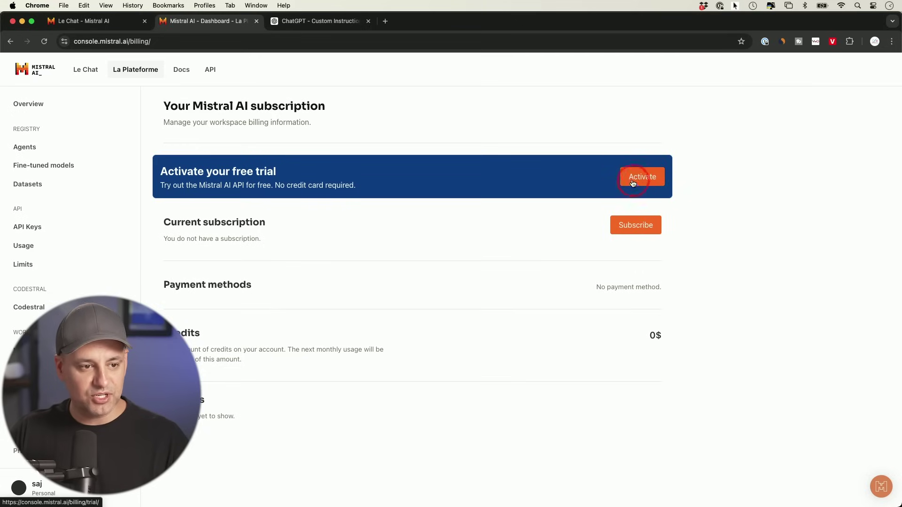
# Subscribe to the pay-to-go plan and review its per-token model prices, including mistral-large-2407.
pyautogui.click(633, 233)
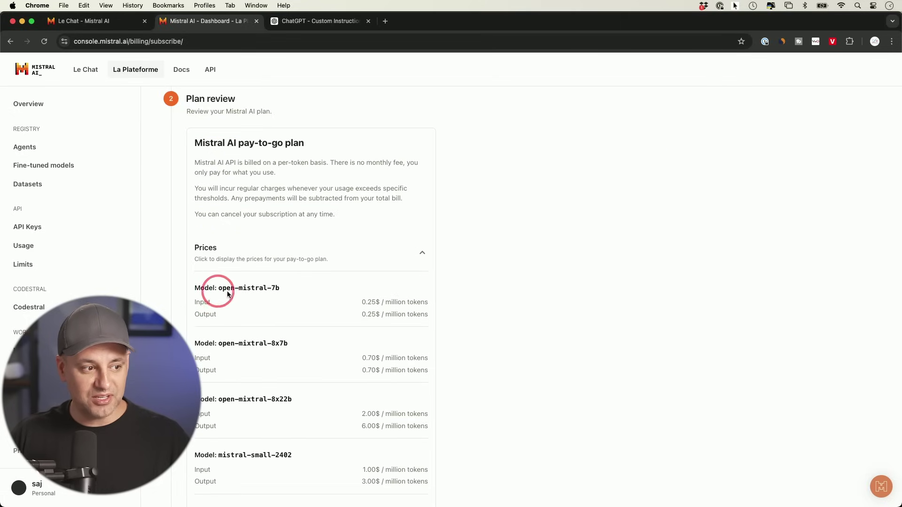
pyautogui.scroll(-1, 235, 291)
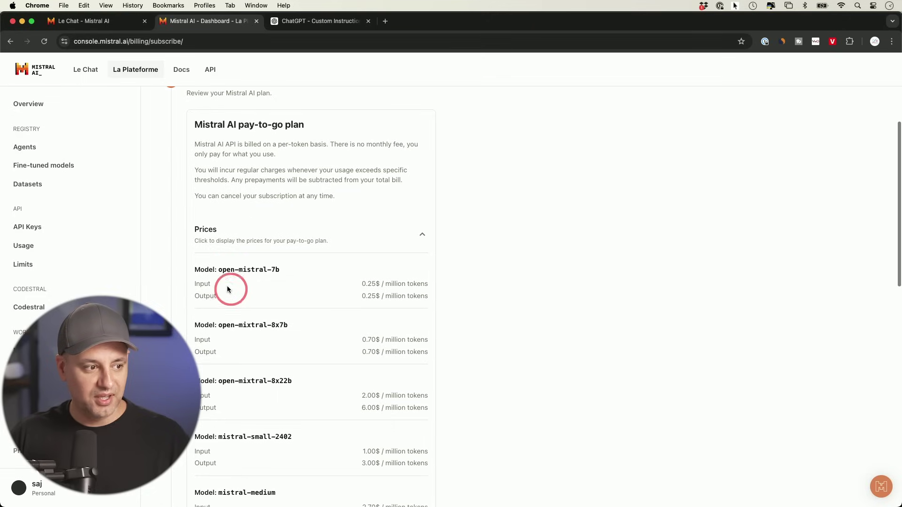
pyautogui.scroll(-8, 266, 277)
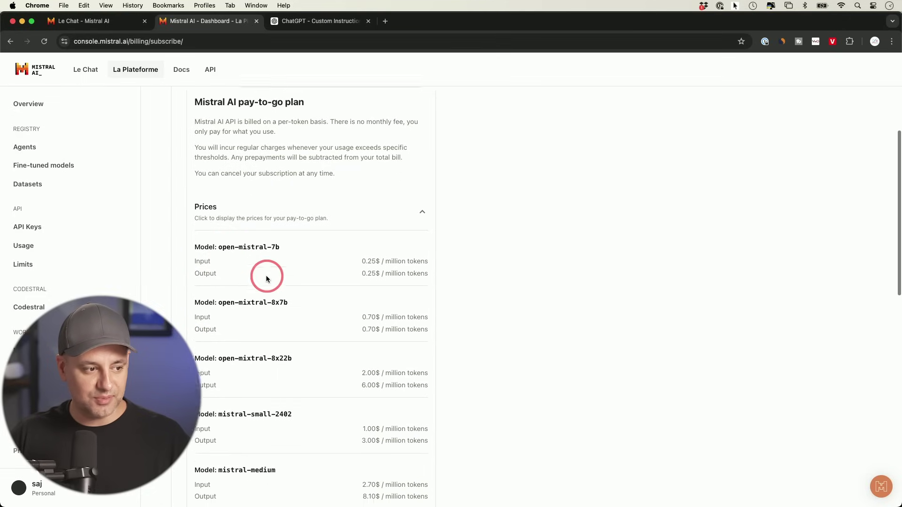
pyautogui.scroll(-3, 260, 298)
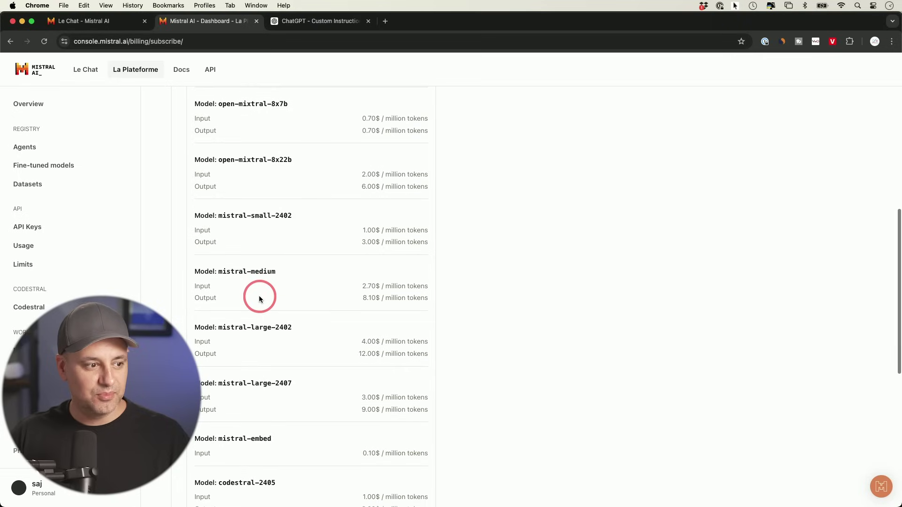
pyautogui.scroll(-1, 282, 349)
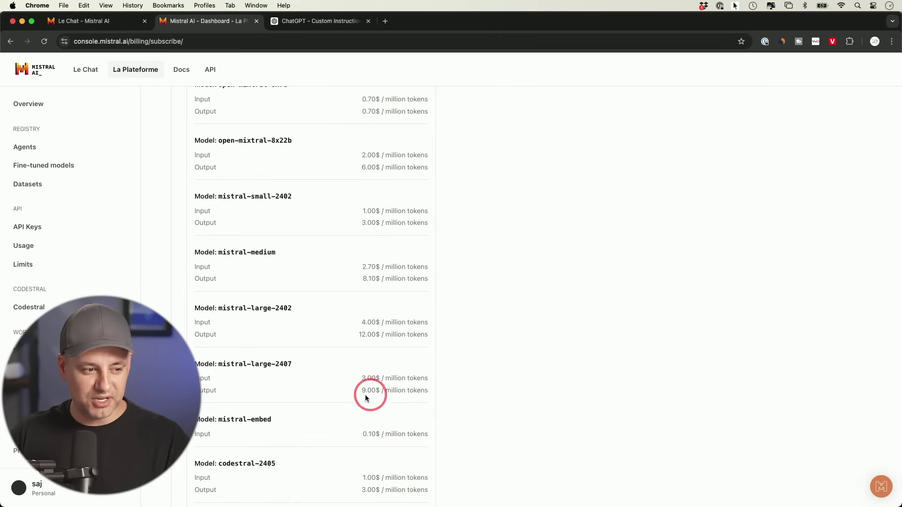
pyautogui.scroll(-1, 364, 391)
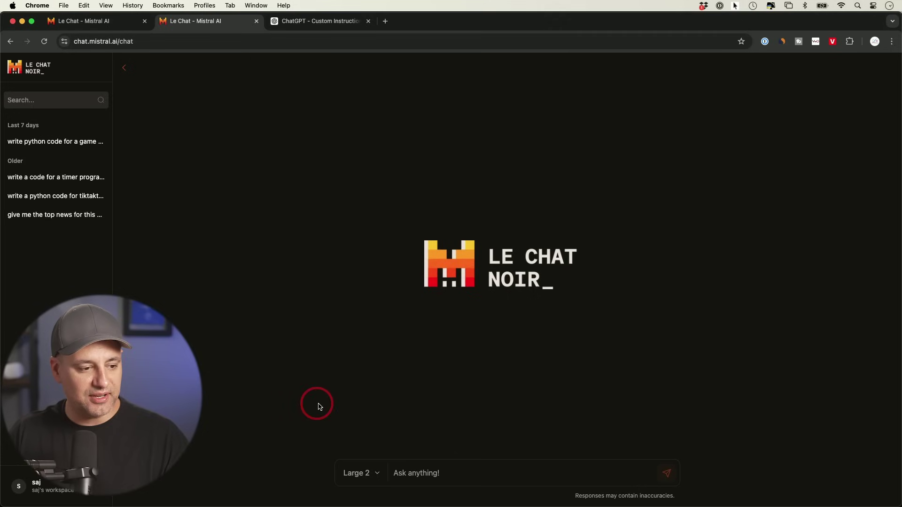
# Select the Linkedin Post Generator agent and send it the ChatGPT, Claude and Mistral AI-agents battle prompt.
pyautogui.click(375, 483)
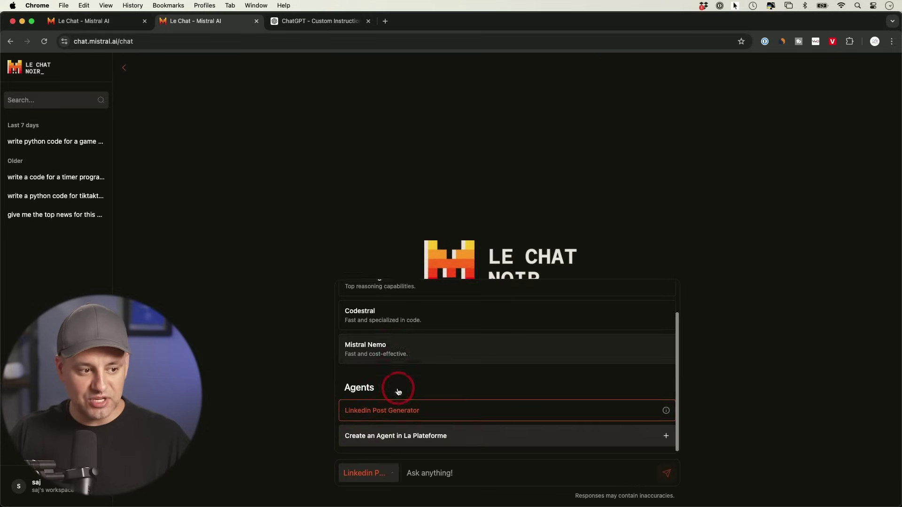
pyautogui.click(402, 417)
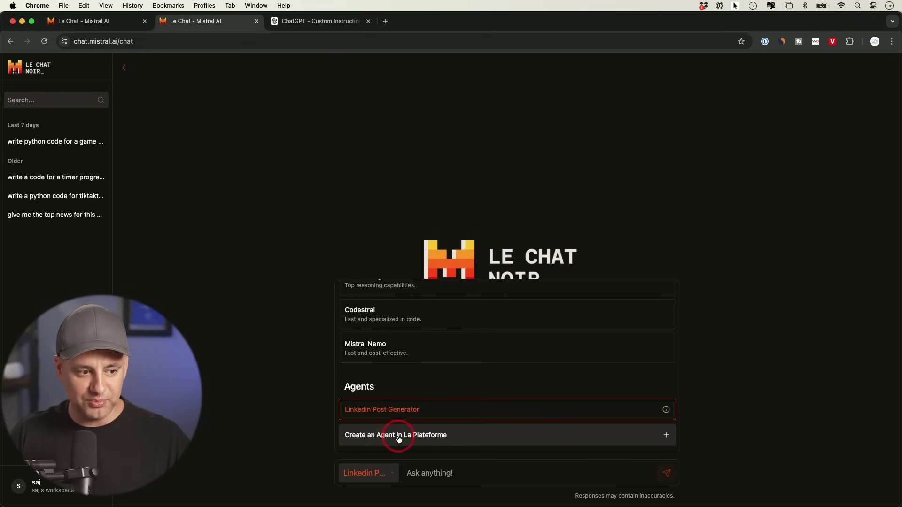
pyautogui.click(442, 479)
pyautogui.write('ChatGPT, Claude and Mistral are in head to head battle for the best AI agents')
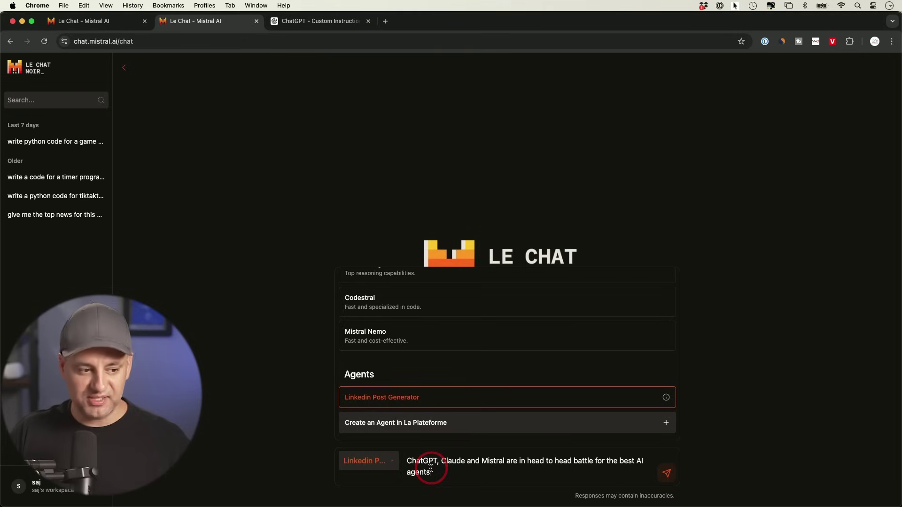
pyautogui.click(668, 474)
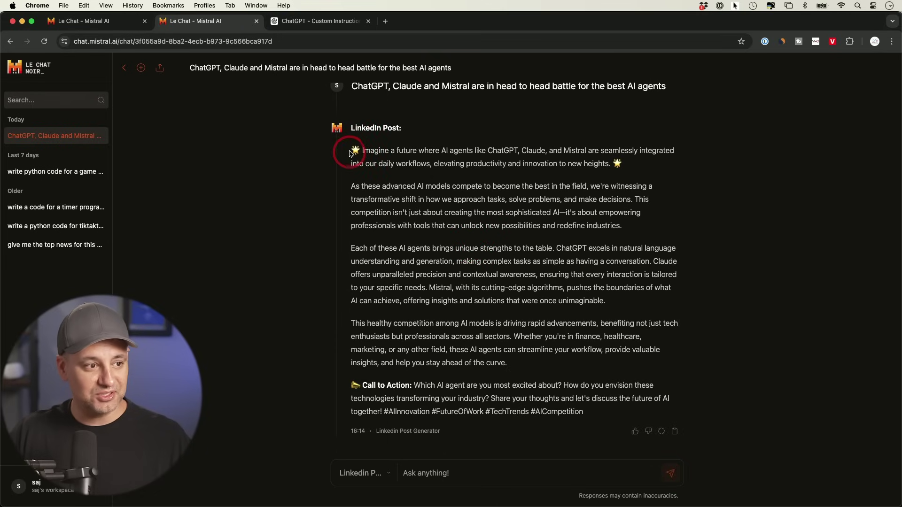
pyautogui.moveTo(348, 151); pyautogui.dragTo(593, 423)
pyautogui.scroll(1, 593, 423)
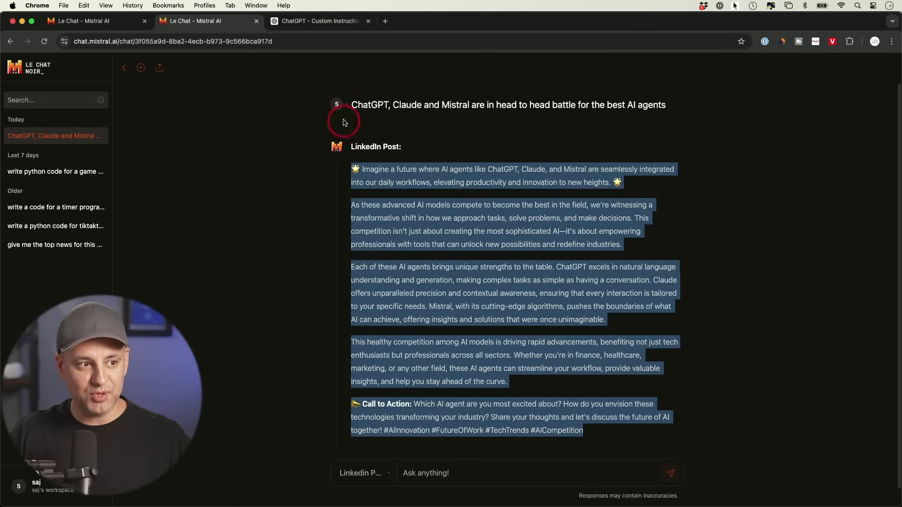
pyautogui.moveTo(357, 103); pyautogui.dragTo(692, 117)
pyautogui.scroll(-1, 569, 262)
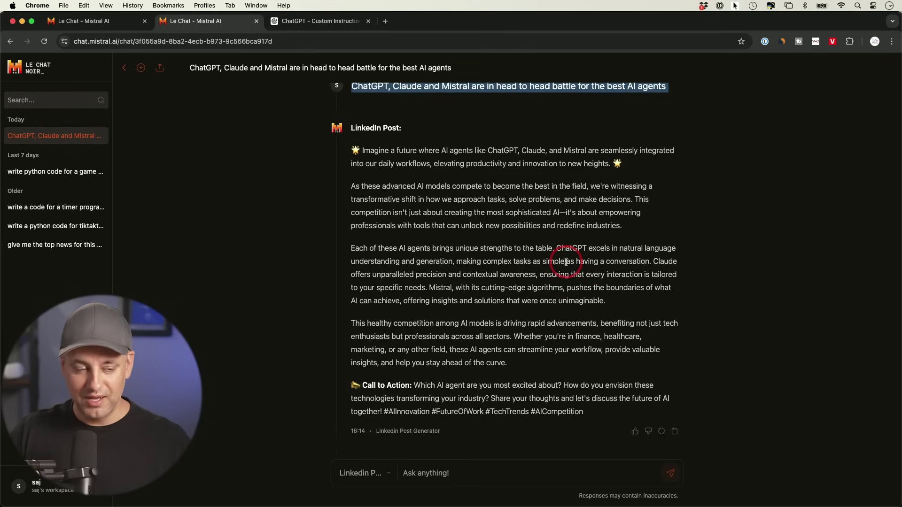
pyautogui.scroll(1, 566, 262)
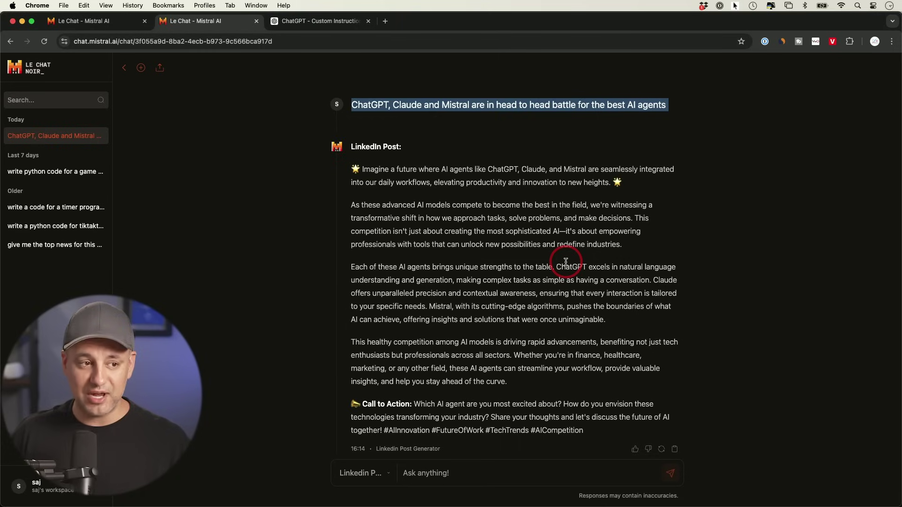